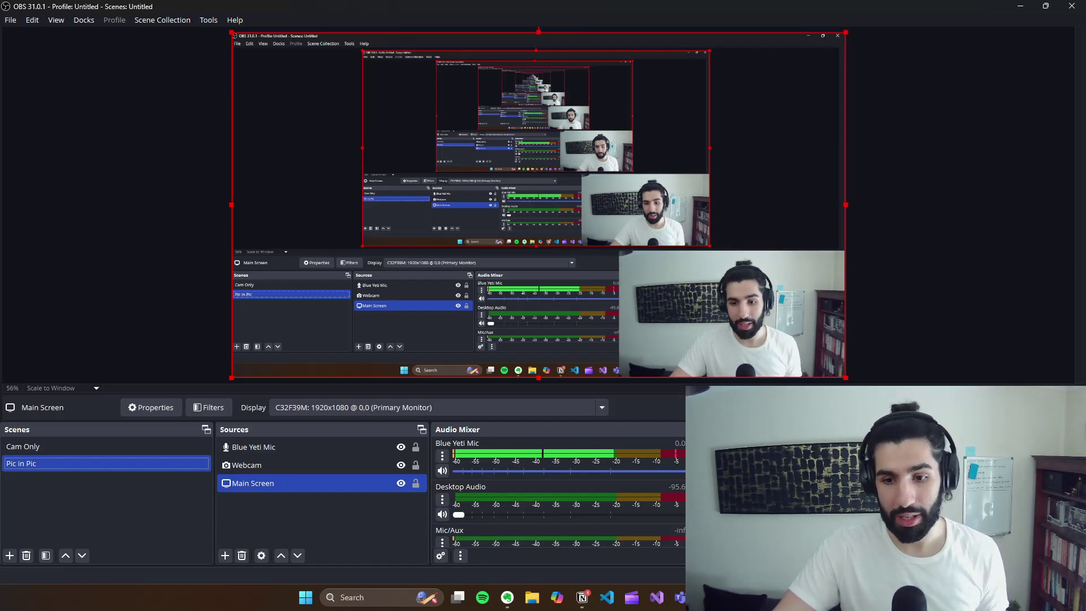
Step: Switch from OBS Studio to the Microsoft Edge new tab page
{"action": "key", "text": "alt+Tab"}
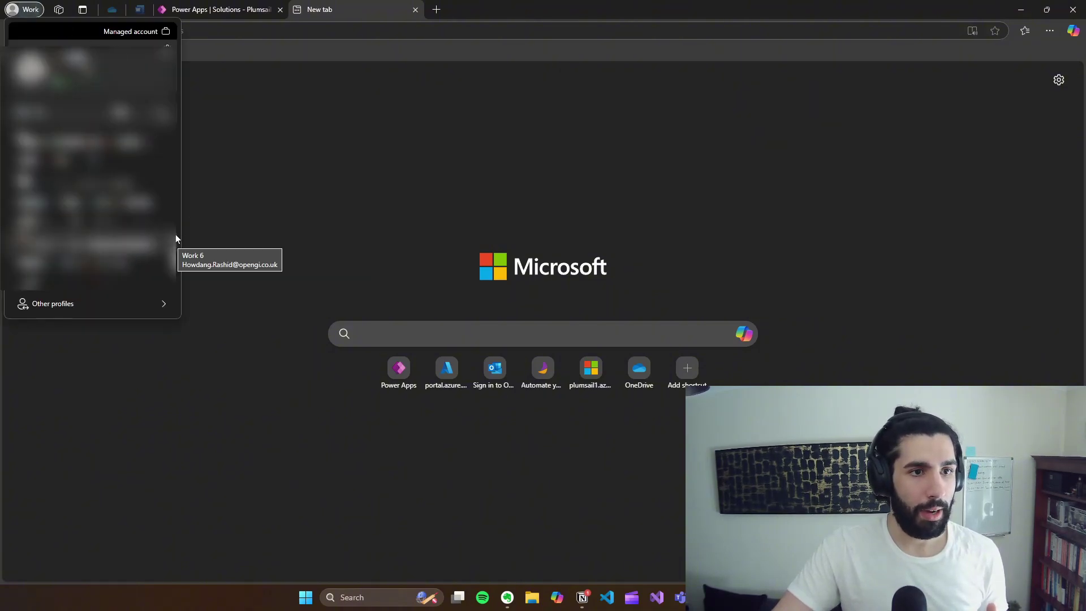
Step: Start an Edge guest session and begin typing a Microsoft business subscription search
{"action": "mouse_move", "coordinate": [165, 303]}
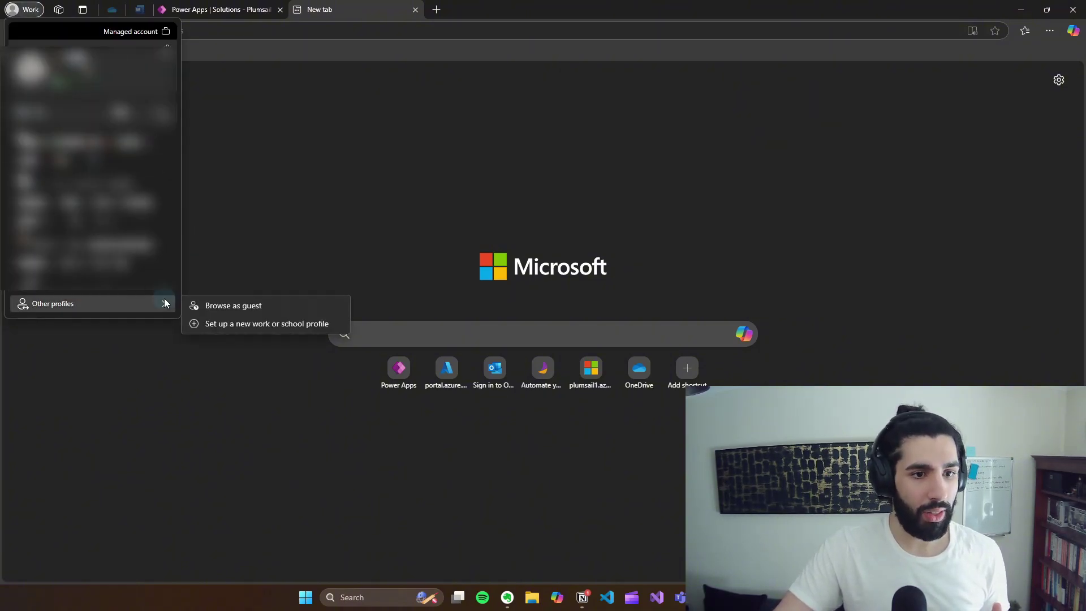
{"action": "left_click", "coordinate": [236, 305]}
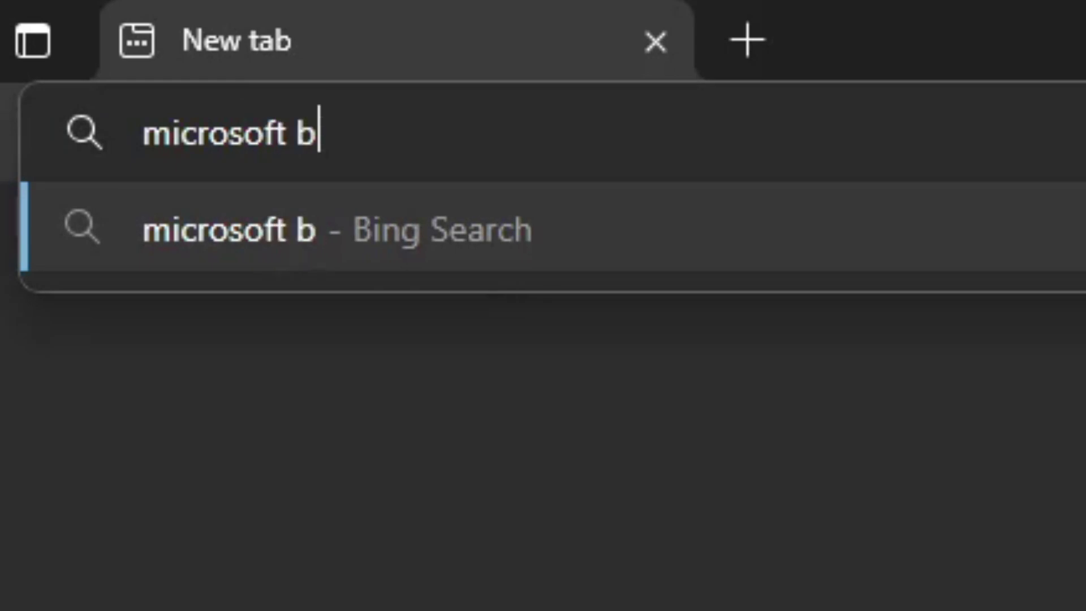
{"action": "type", "text": "s subscropti"}
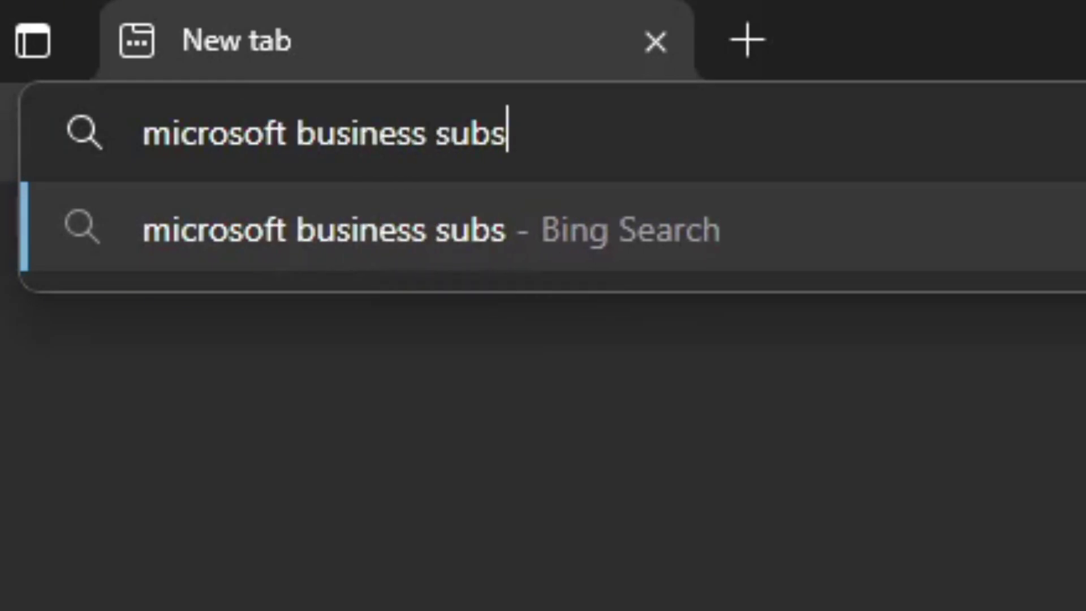
{"action": "type", "text": "on"}
Step: Search Bing for 'microsoft business subscroption', accept cookies, and open the Microsoft 365 for Business result
{"action": "key", "text": "Return"}
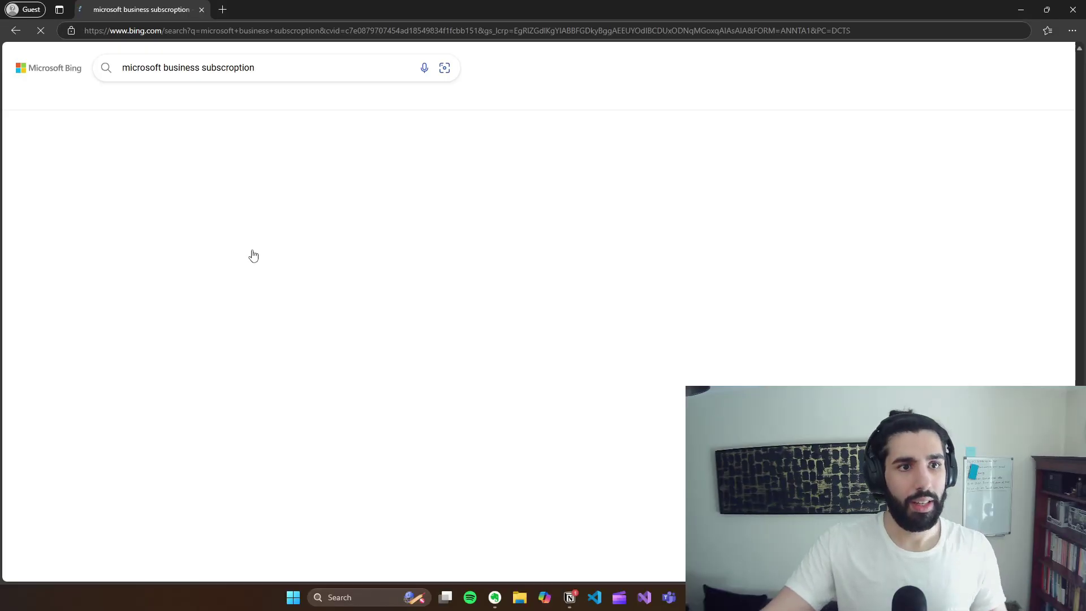
{"action": "scroll", "coordinate": [334, 299], "scroll_direction": "down", "scroll_amount": 1}
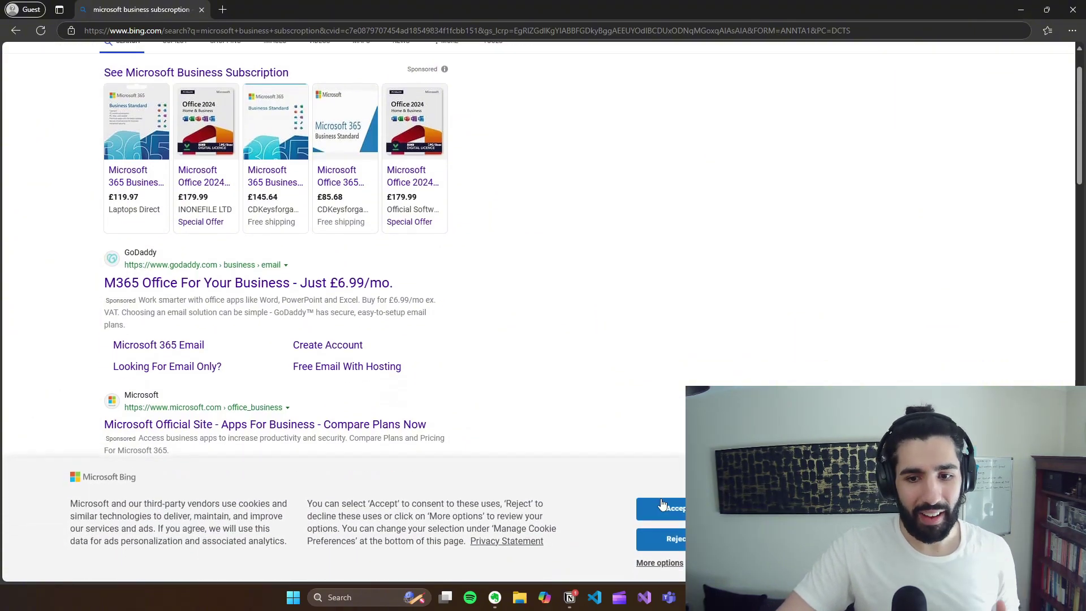
{"action": "left_click", "coordinate": [660, 498]}
{"action": "scroll", "coordinate": [602, 417], "scroll_direction": "down", "scroll_amount": 1}
{"action": "scroll", "coordinate": [601, 416], "scroll_direction": "down", "scroll_amount": 3}
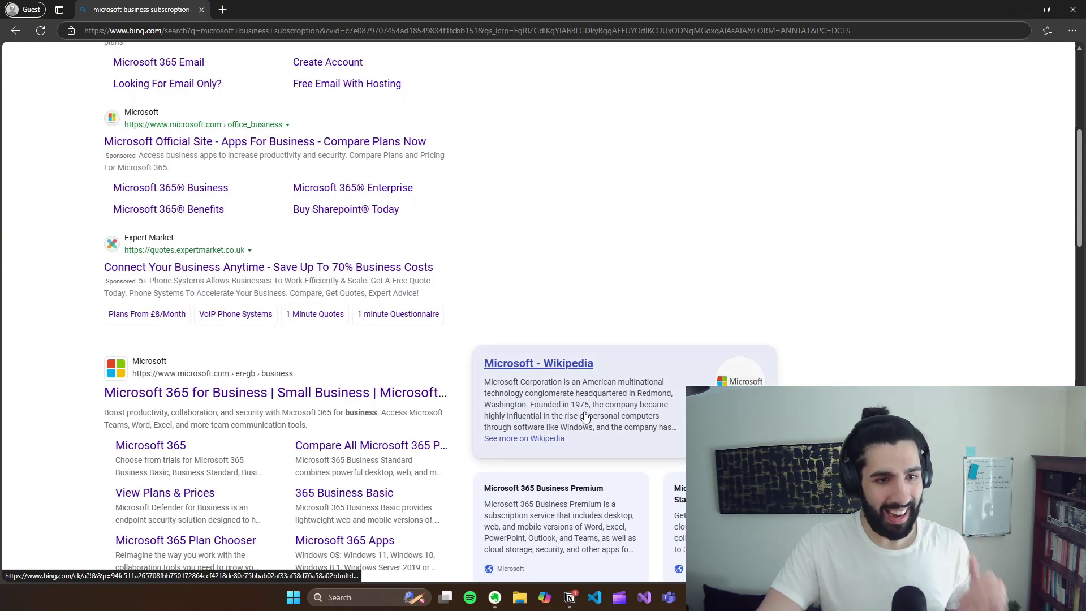
{"action": "scroll", "coordinate": [300, 363], "scroll_direction": "down", "scroll_amount": 1}
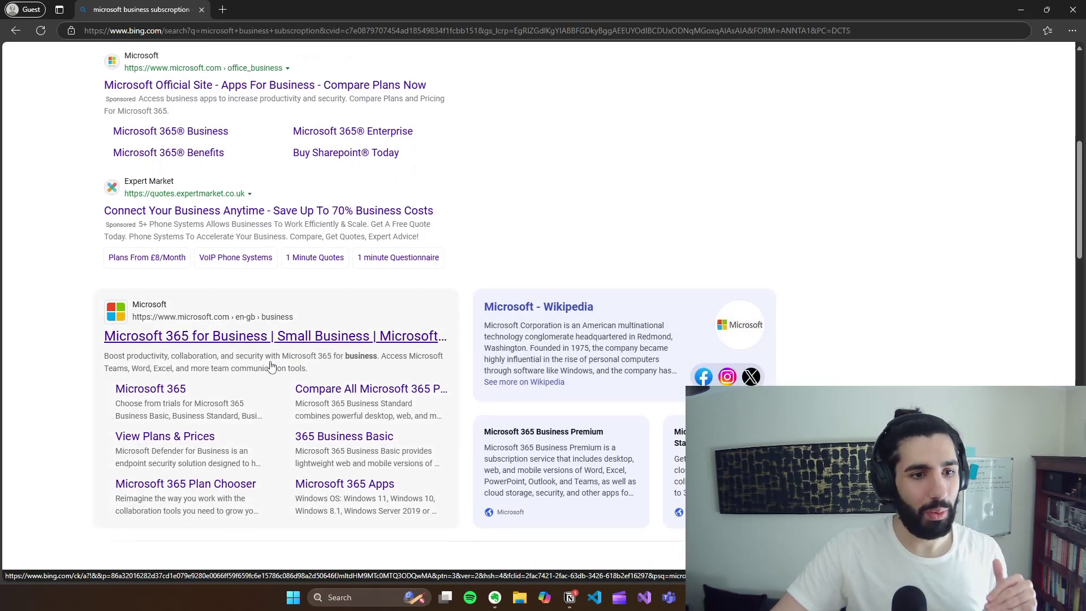
{"action": "left_click", "coordinate": [226, 337]}
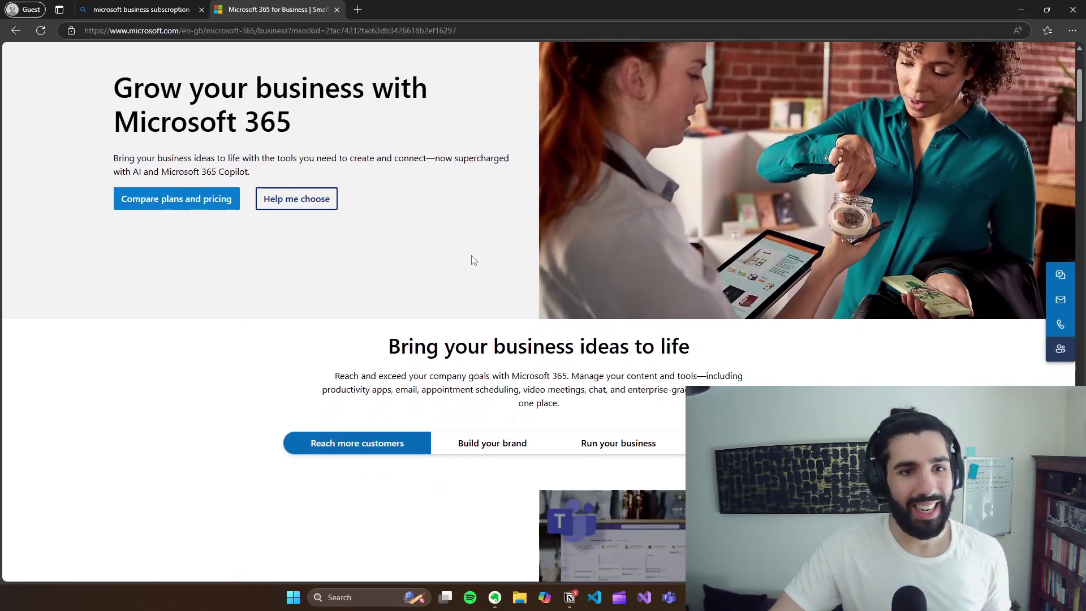
Step: Compare Business plans, noting Business Standard's custom business email, then start its one-month free trial
{"action": "scroll", "coordinate": [473, 257], "scroll_direction": "down", "scroll_amount": 3}
{"action": "scroll", "coordinate": [548, 249], "scroll_direction": "down", "scroll_amount": 9}
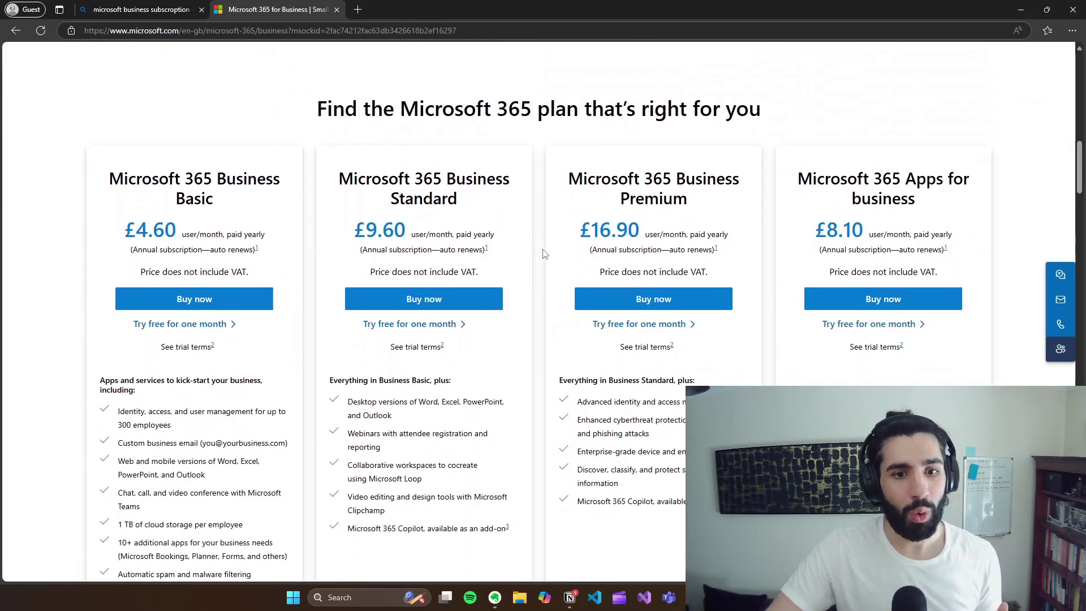
{"action": "left_click_drag", "start_coordinate": [349, 157], "coordinate": [503, 180]}
{"action": "left_click", "coordinate": [503, 181]}
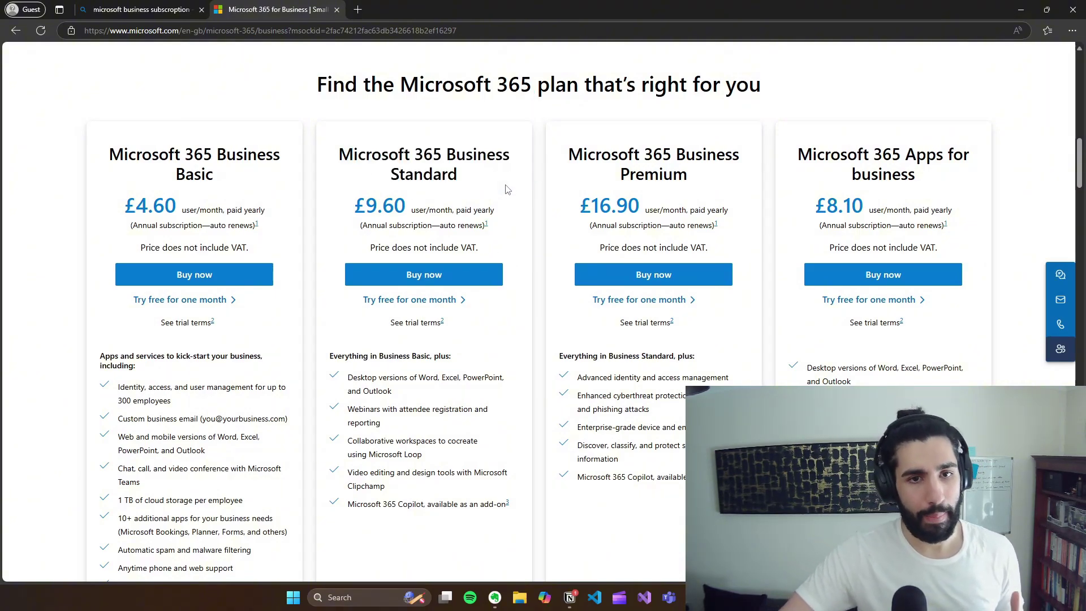
{"action": "scroll", "coordinate": [508, 188], "scroll_direction": "down", "scroll_amount": 3}
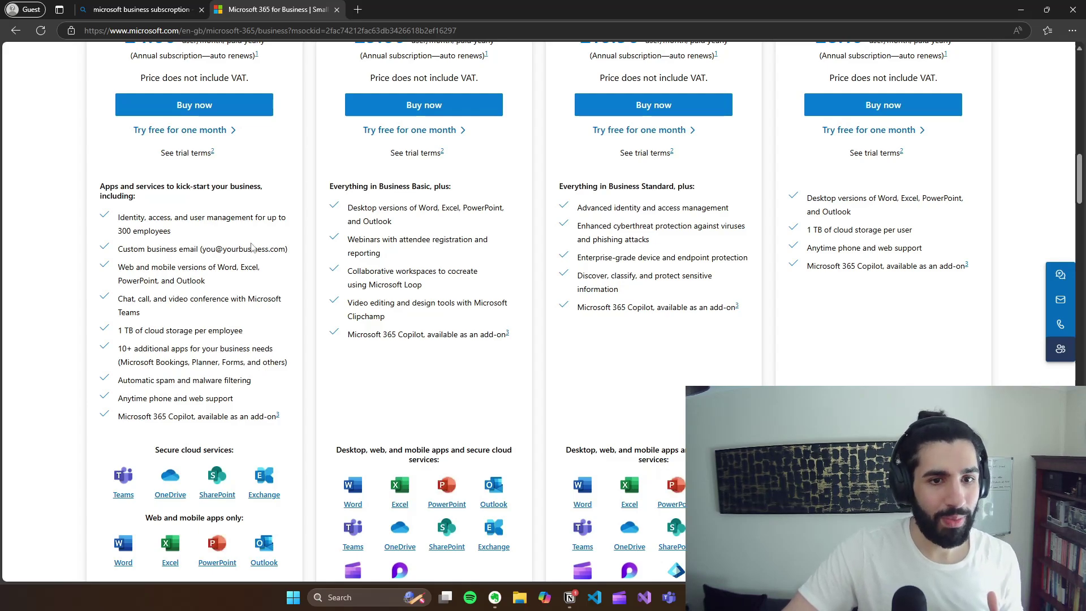
{"action": "left_click_drag", "start_coordinate": [210, 249], "coordinate": [282, 249]}
{"action": "left_click", "coordinate": [278, 248]}
{"action": "scroll", "coordinate": [311, 247], "scroll_direction": "up", "scroll_amount": 2}
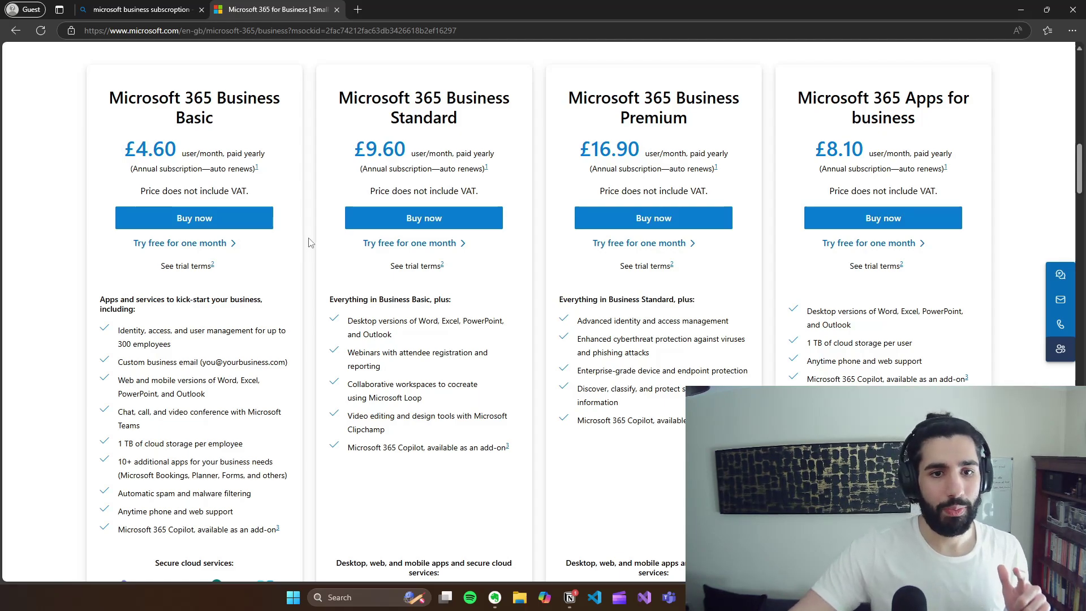
{"action": "left_click", "coordinate": [410, 243]}
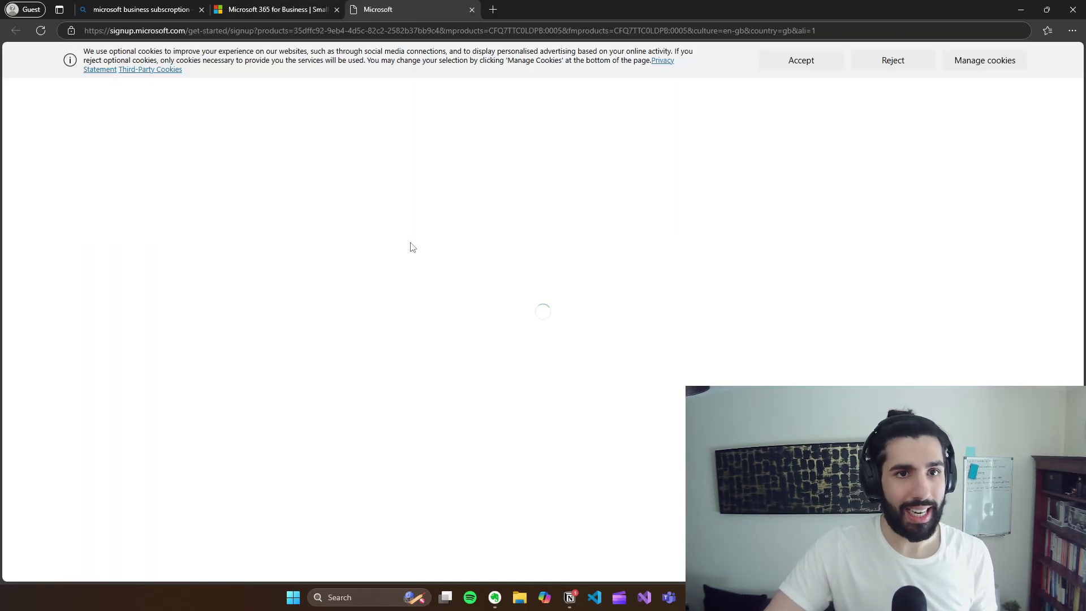
Step: Confirm one user, submit the signup e-mail address, and choose to create a new account
{"action": "scroll", "coordinate": [510, 305], "scroll_direction": "down", "scroll_amount": 1}
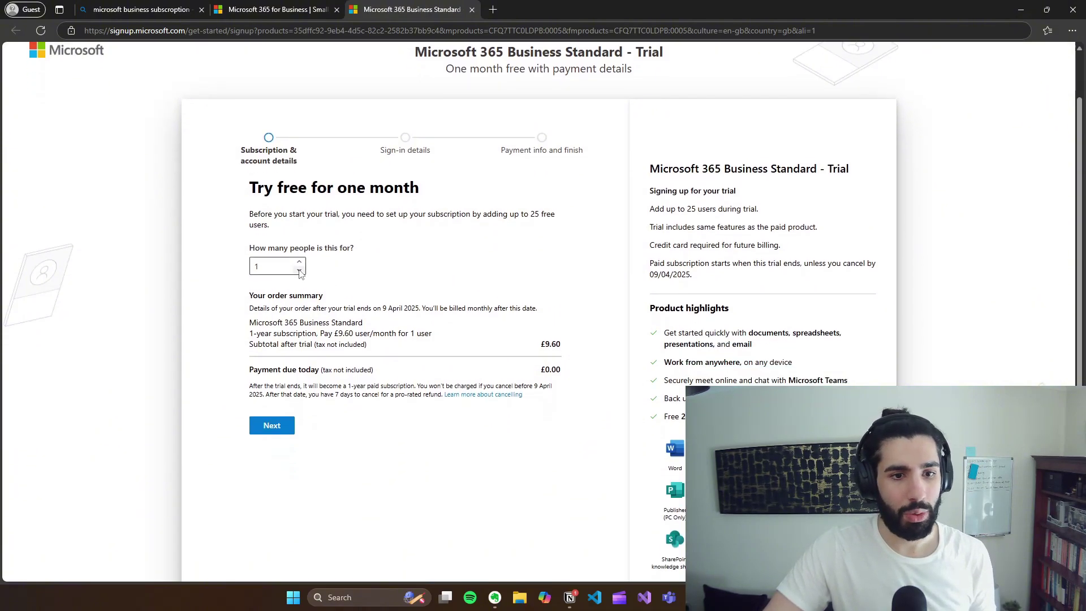
{"action": "scroll", "coordinate": [504, 339], "scroll_direction": "down", "scroll_amount": 2}
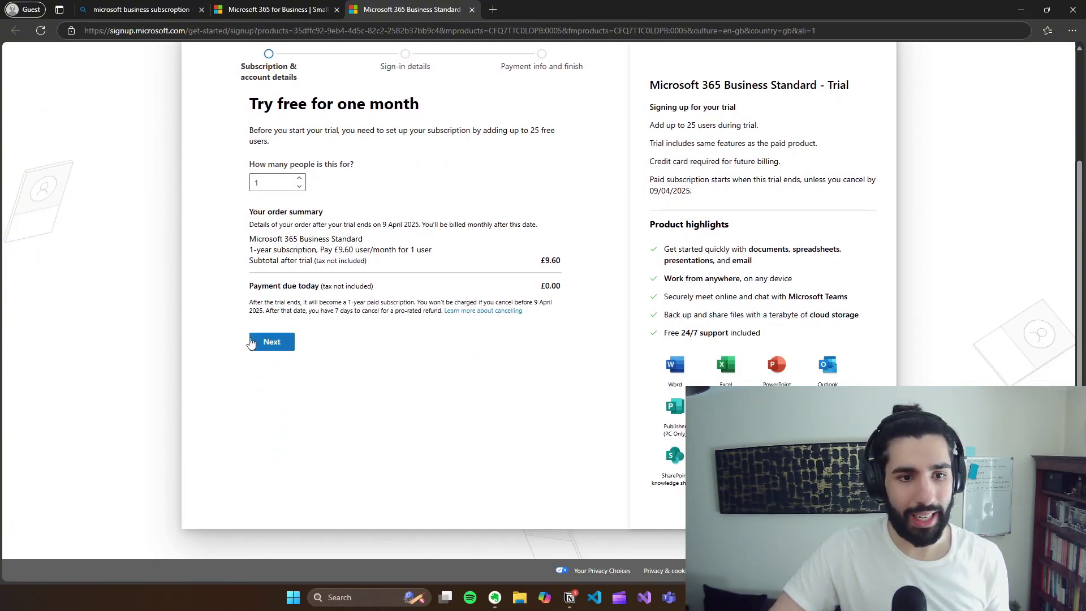
{"action": "left_click", "coordinate": [256, 341]}
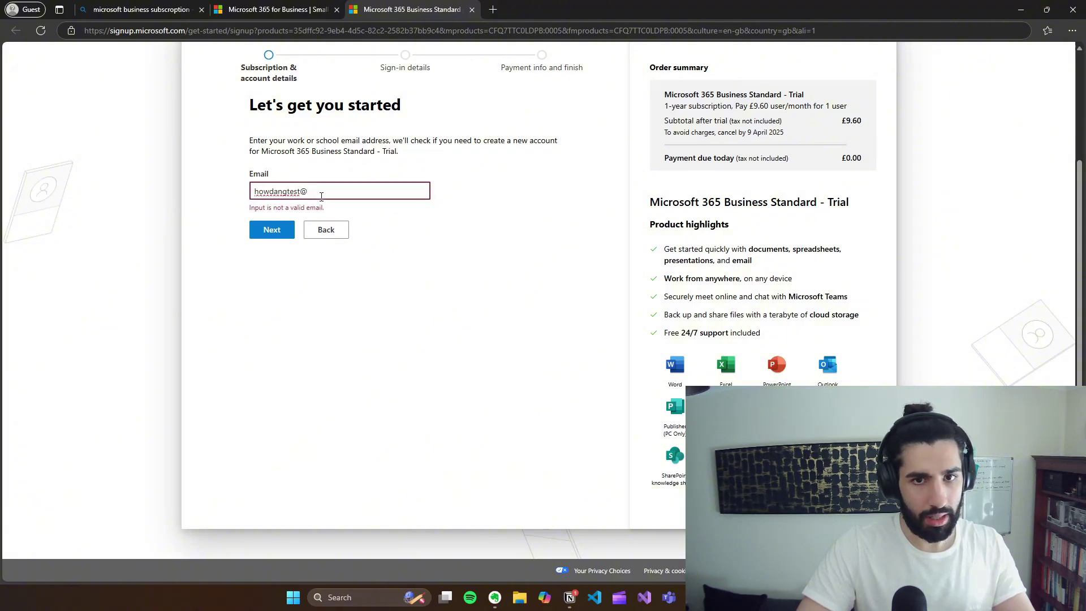
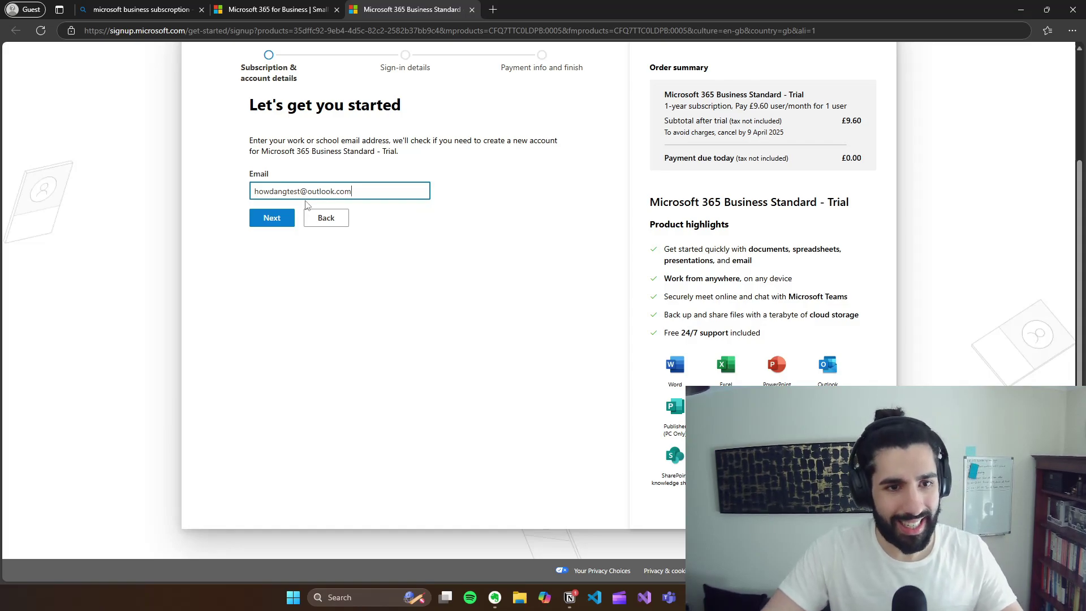
{"action": "left_click", "coordinate": [285, 217]}
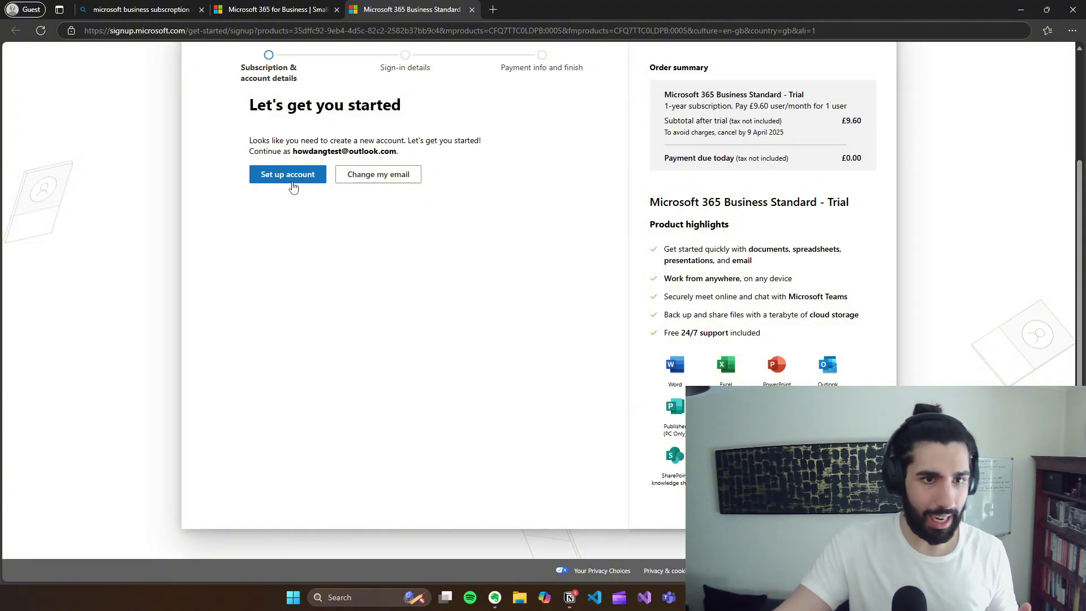
{"action": "left_click", "coordinate": [292, 186]}
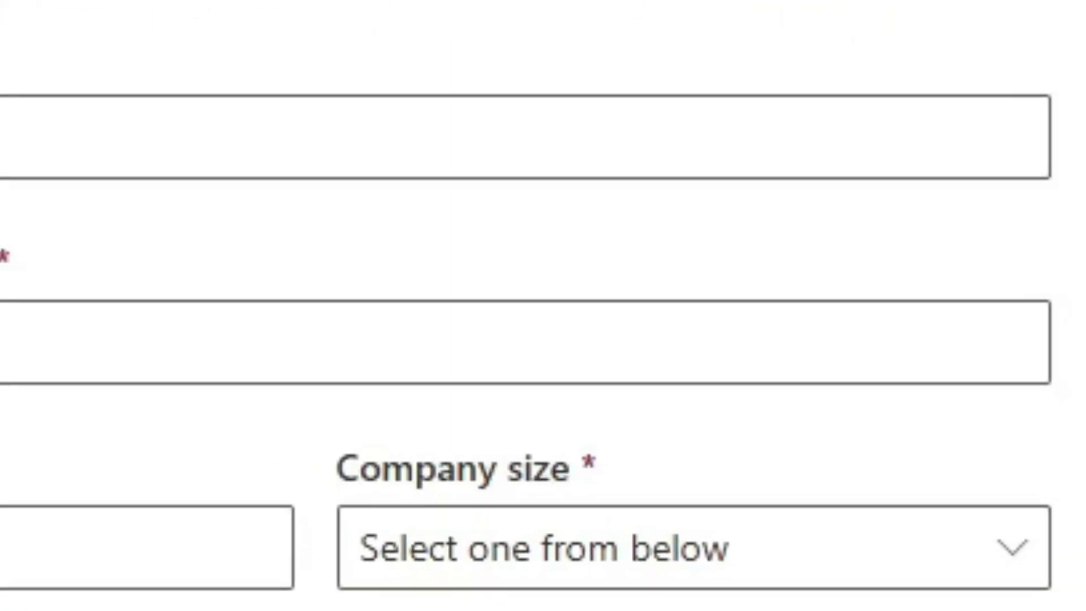
Step: Enter your first name, business phone number, and company name 'Melons Lrs'
{"action": "type", "text": "Dev"}
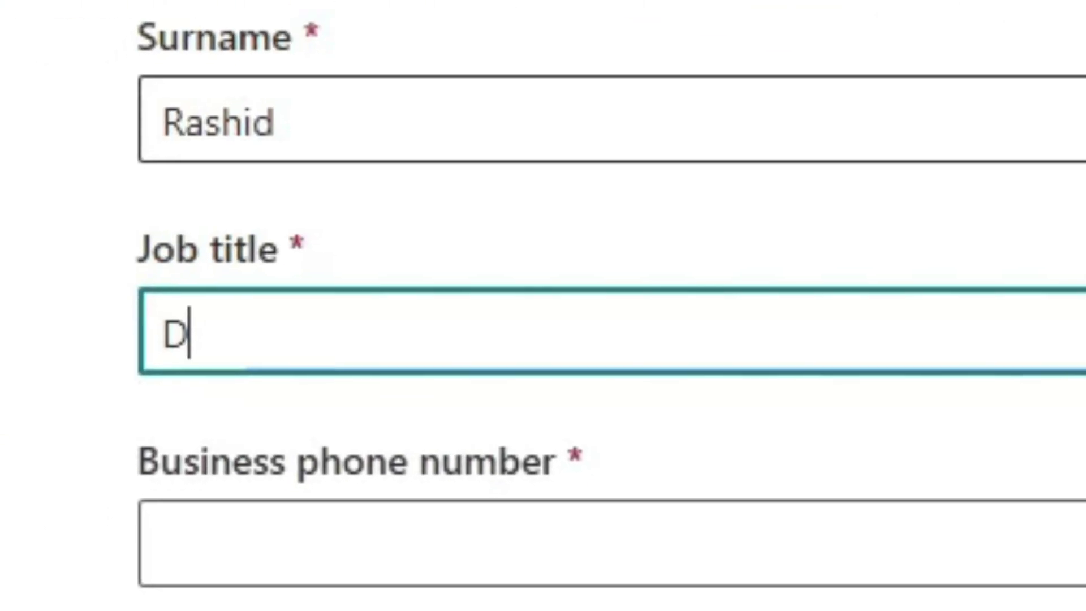
{"action": "key", "text": "Tab"}
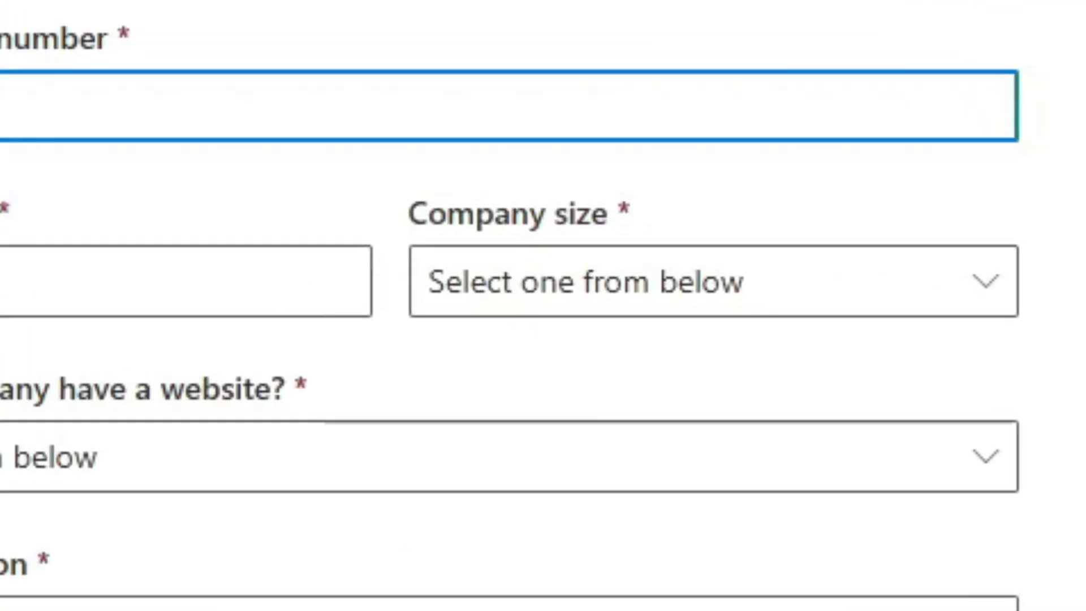
{"action": "key", "text": "Tab"}
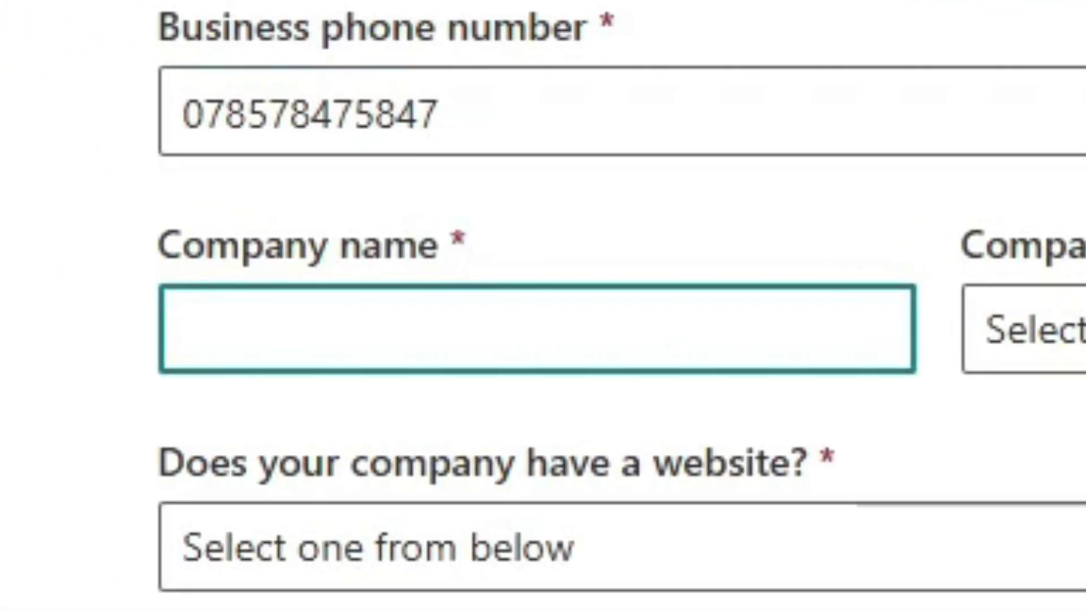
{"action": "type", "text": "Melons Lrs"}
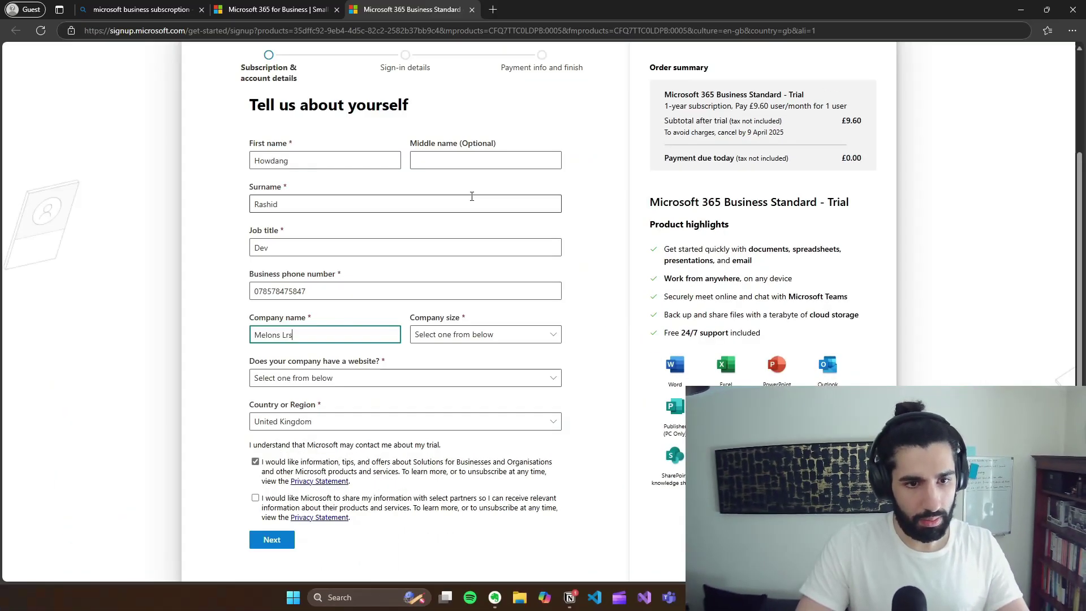
Step: Set company size to 1 person, website to No, allow partner sharing, and submit
{"action": "left_click", "coordinate": [544, 333]}
{"action": "left_click", "coordinate": [478, 372]}
{"action": "left_click", "coordinate": [365, 385]}
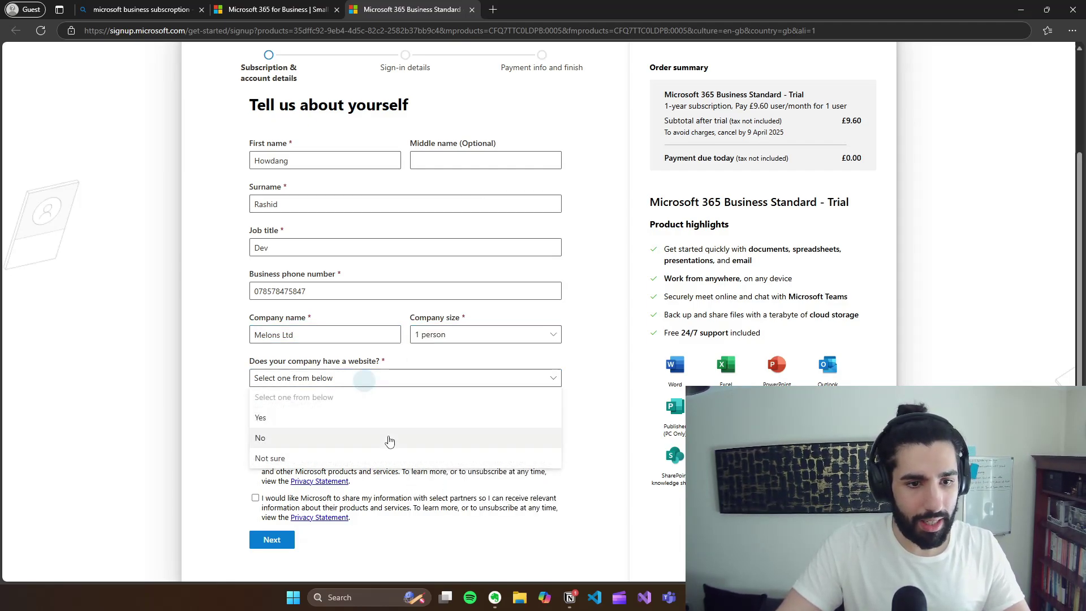
{"action": "left_click", "coordinate": [390, 439]}
{"action": "scroll", "coordinate": [390, 436], "scroll_direction": "down", "scroll_amount": 1}
{"action": "left_click", "coordinate": [268, 458]}
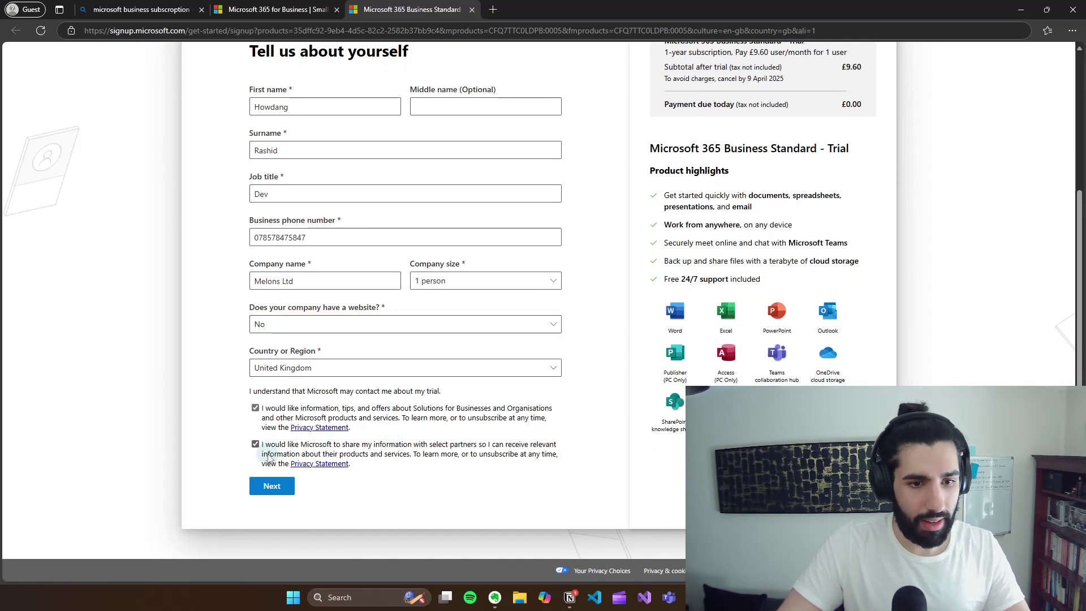
{"action": "left_click", "coordinate": [271, 488]}
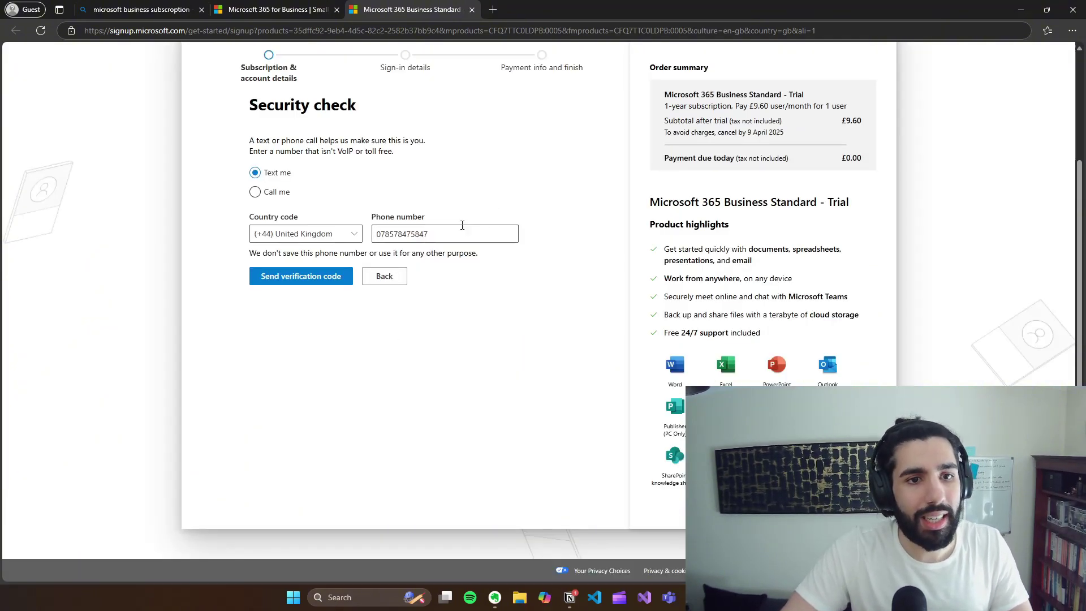
Step: Replace the phone number, then send and verify the text-message verification code
{"action": "double_click", "coordinate": [461, 225]}
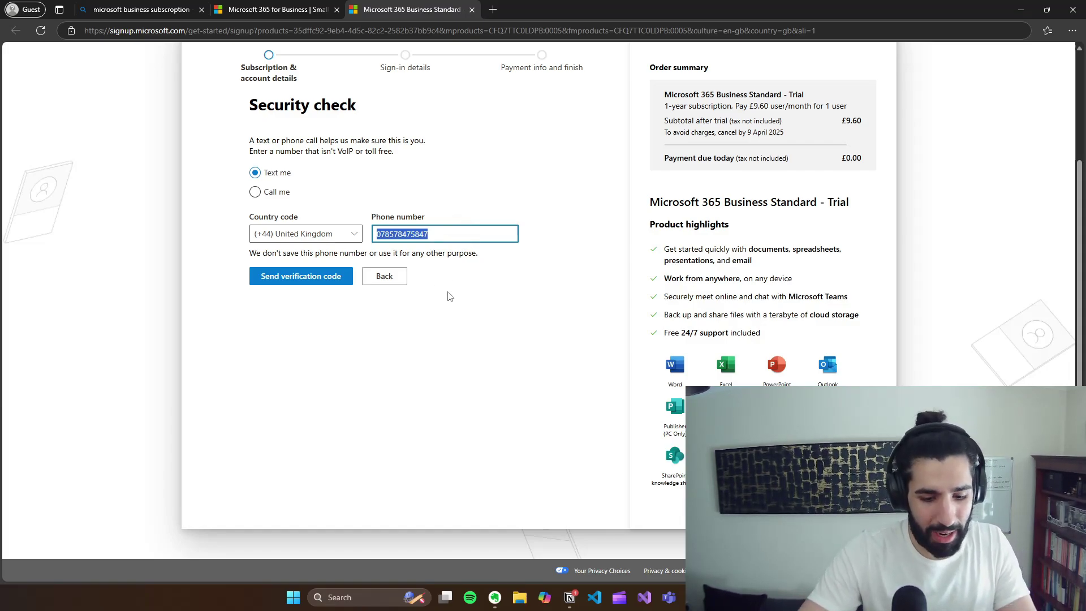
{"action": "type", "text": "07"}
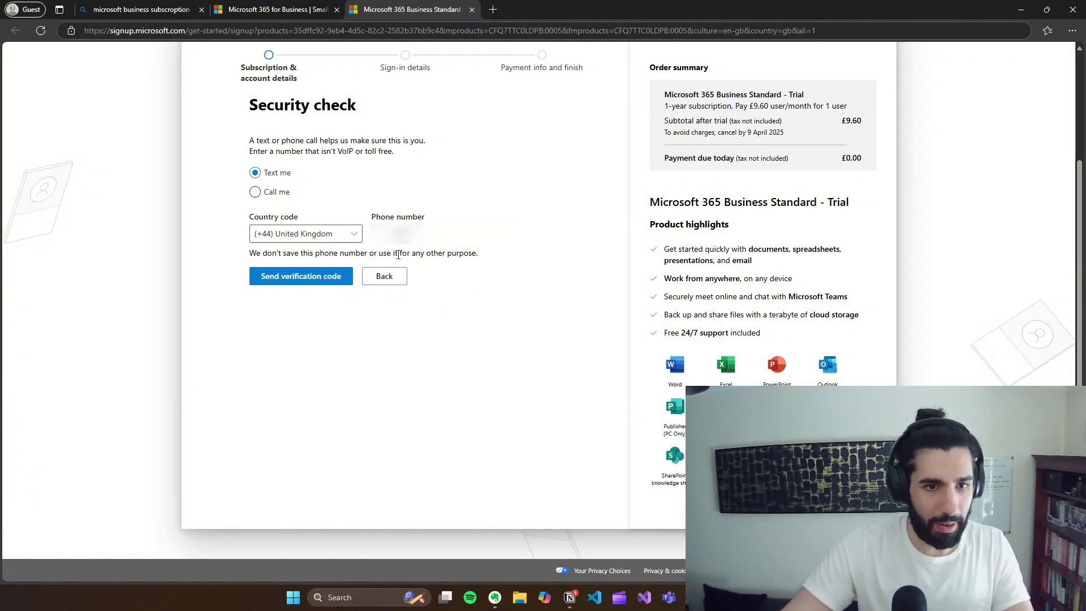
{"action": "left_click", "coordinate": [304, 277]}
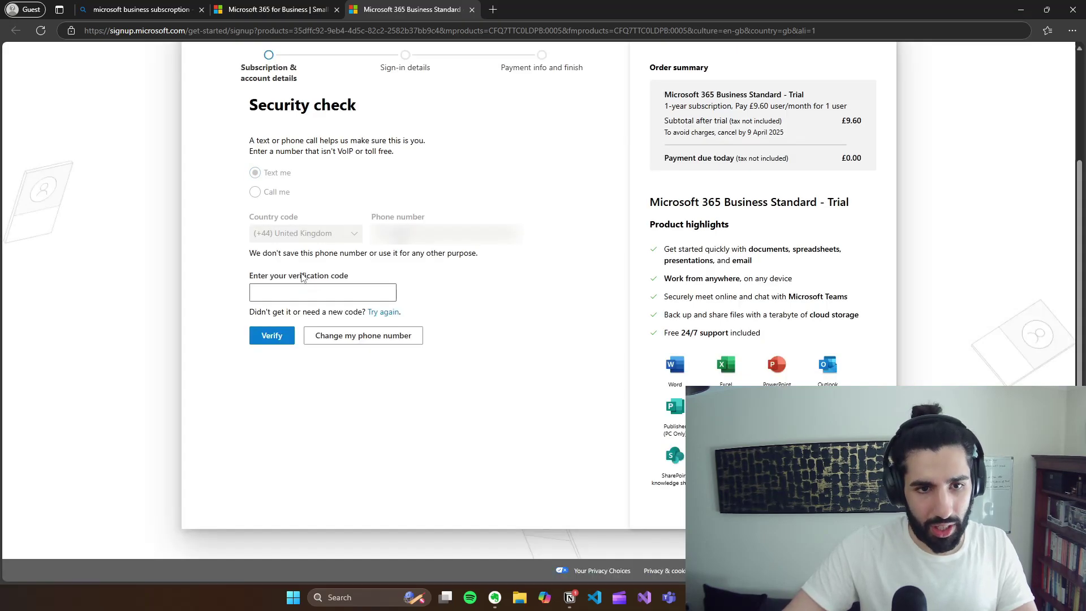
{"action": "left_click", "coordinate": [315, 286]}
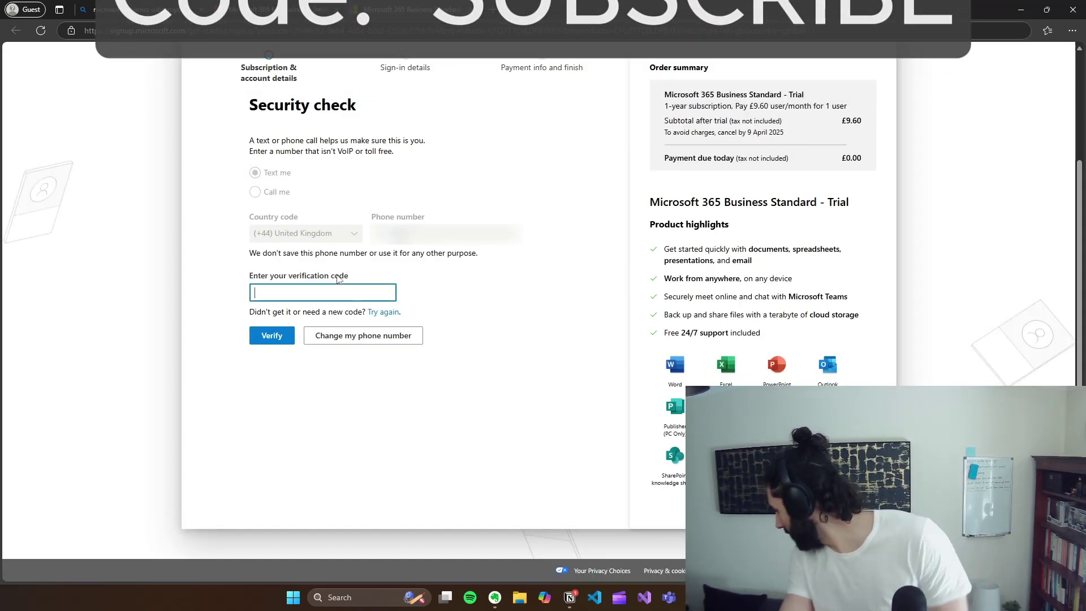
{"action": "left_click", "coordinate": [271, 336]}
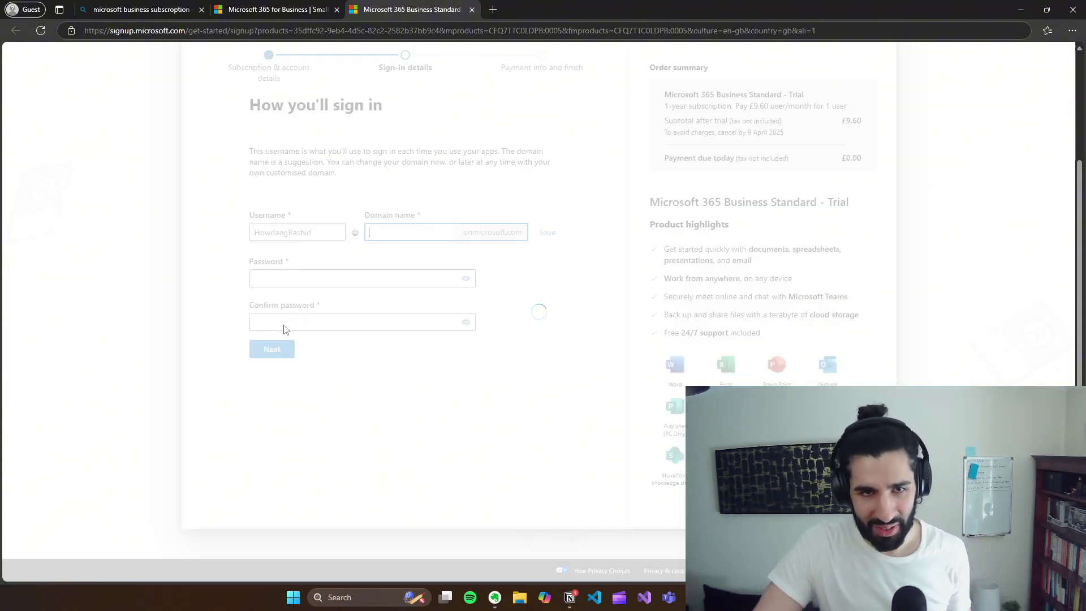
Step: Enter and confirm the account password, then create the MelonsLtd.onmicrosoft.com account
{"action": "left_click", "coordinate": [327, 277]}
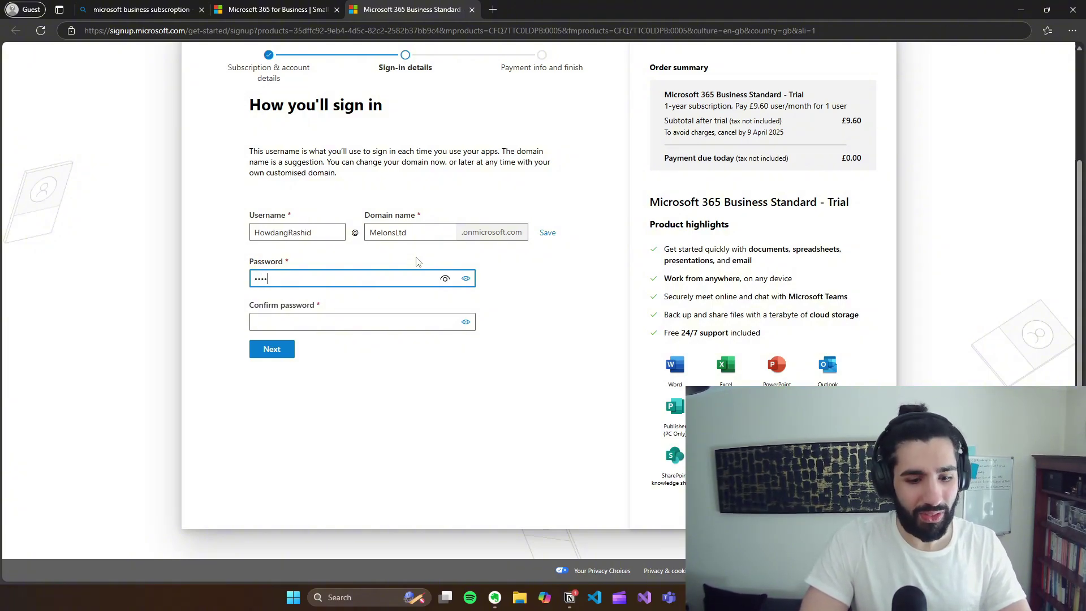
{"action": "key", "text": "Tab"}
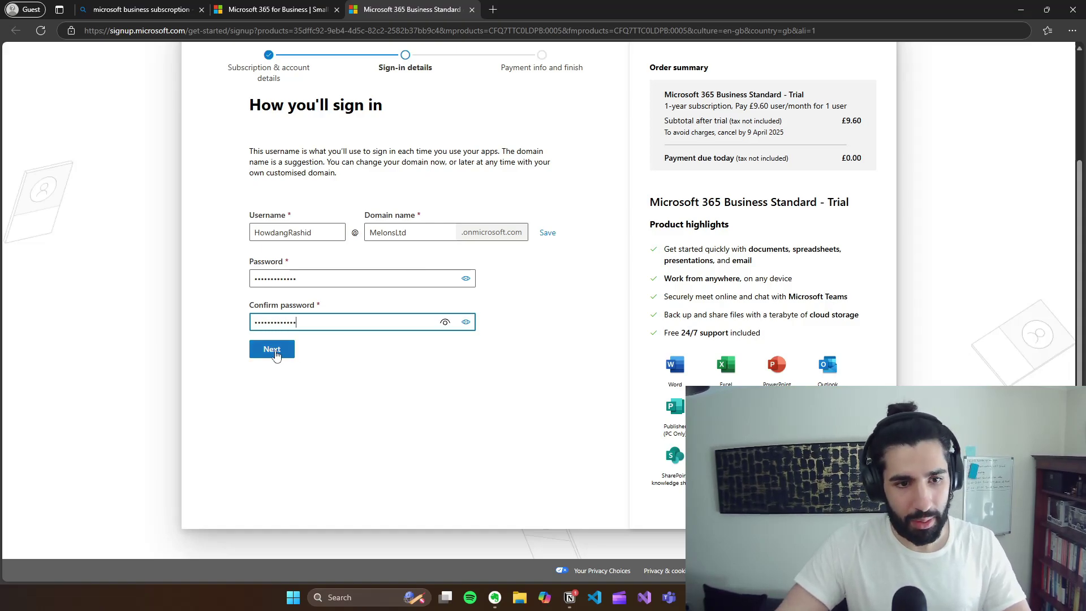
{"action": "left_click", "coordinate": [275, 352]}
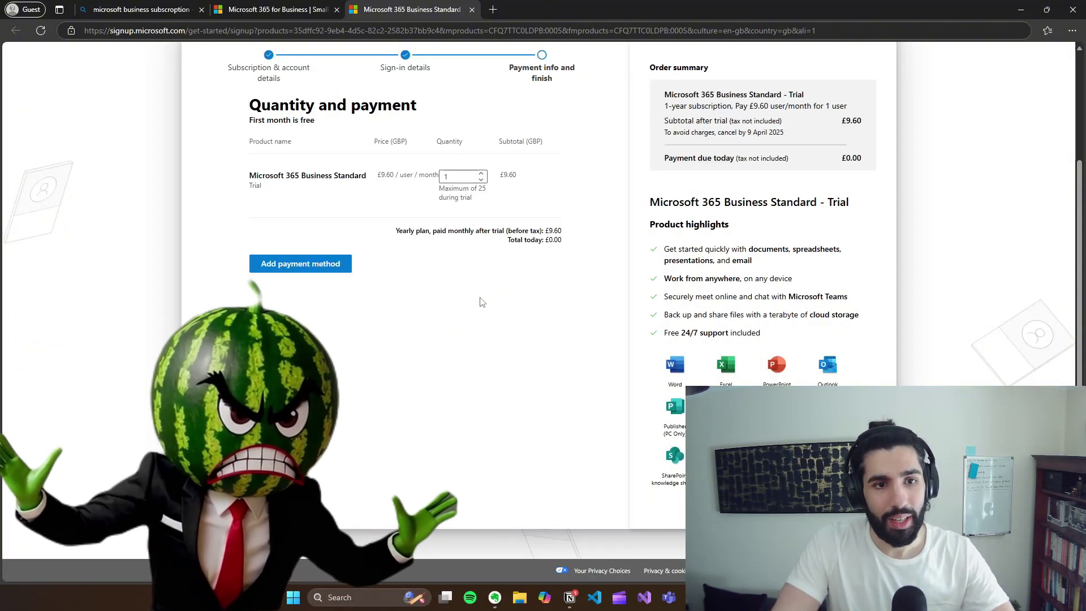
Step: Review the Quantity and payment page, then open a new browser tab
{"action": "scroll", "coordinate": [504, 283], "scroll_direction": "up", "scroll_amount": 2}
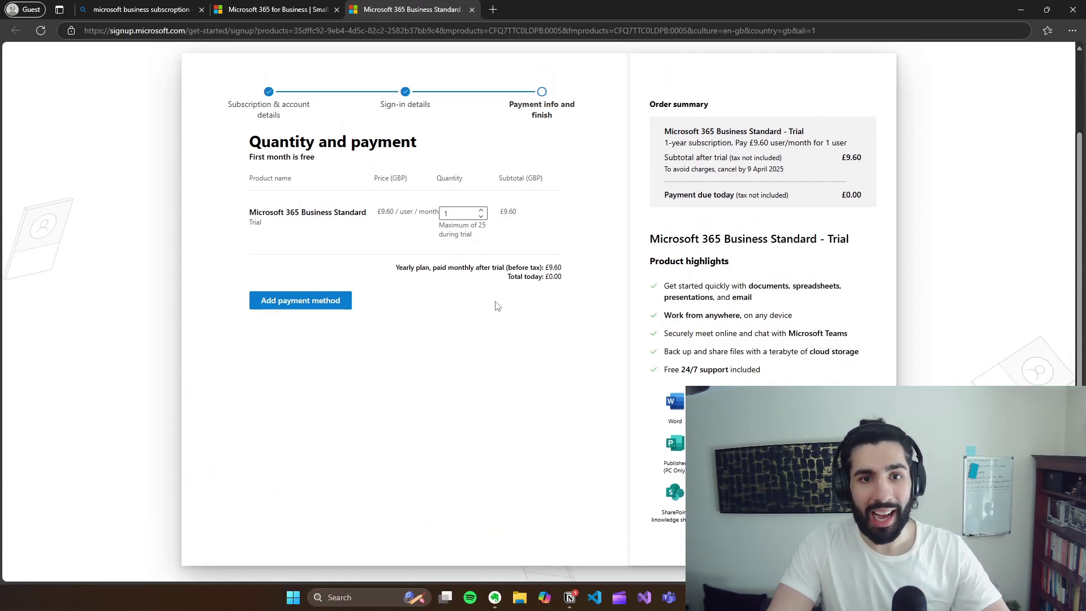
{"action": "scroll", "coordinate": [500, 294], "scroll_direction": "down", "scroll_amount": 1}
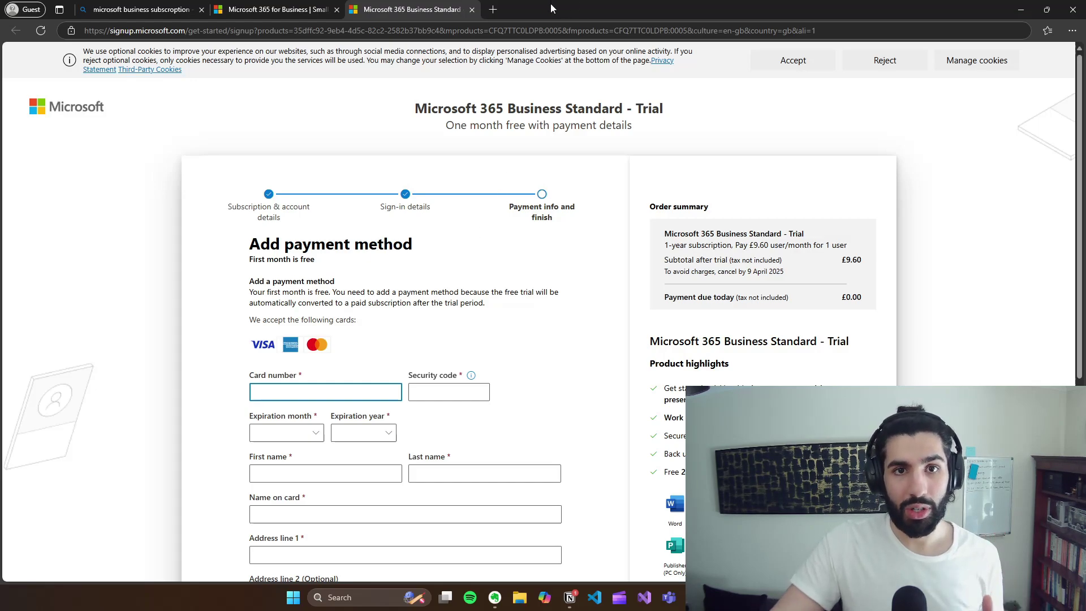
{"action": "left_click", "coordinate": [494, 10]}
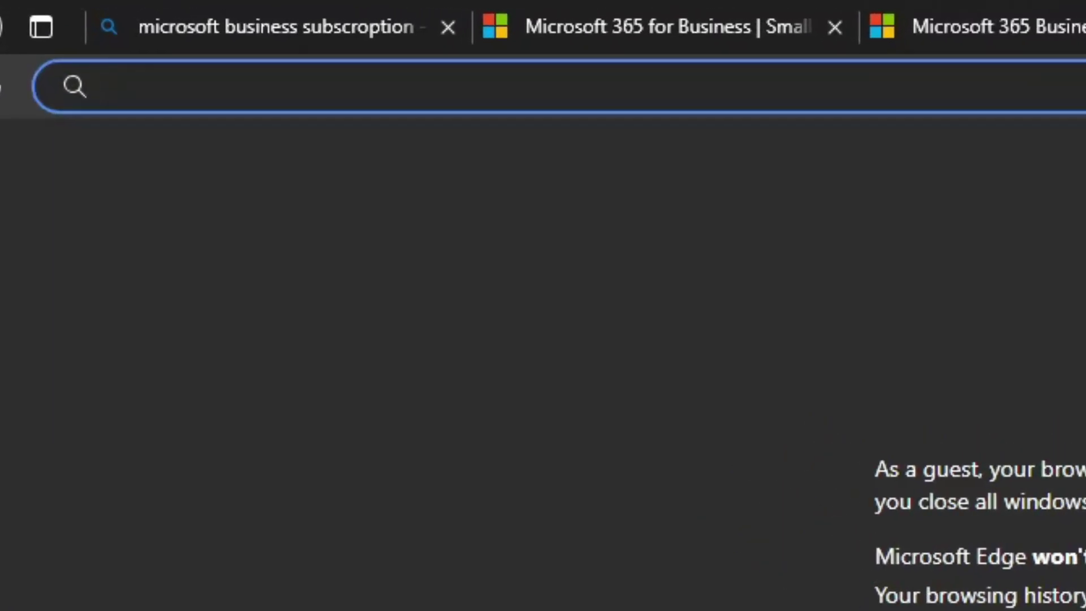
Step: Search Bing for 'power apps developer plan' and open Microsoft's Power Apps Developer Plan page
{"action": "type", "text": "power apps deve"}
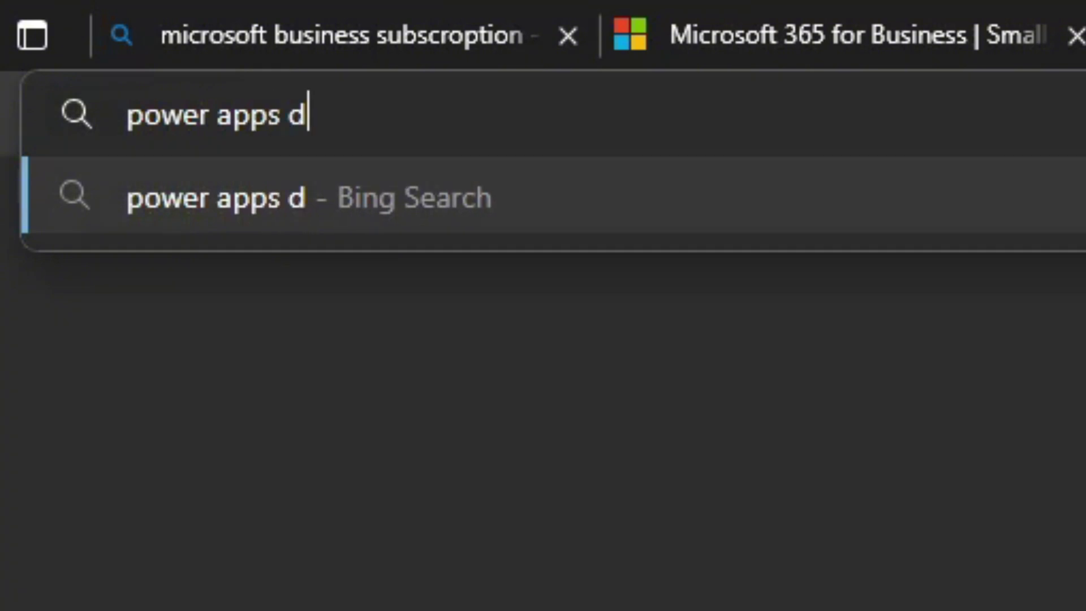
{"action": "type", "text": "loper plan"}
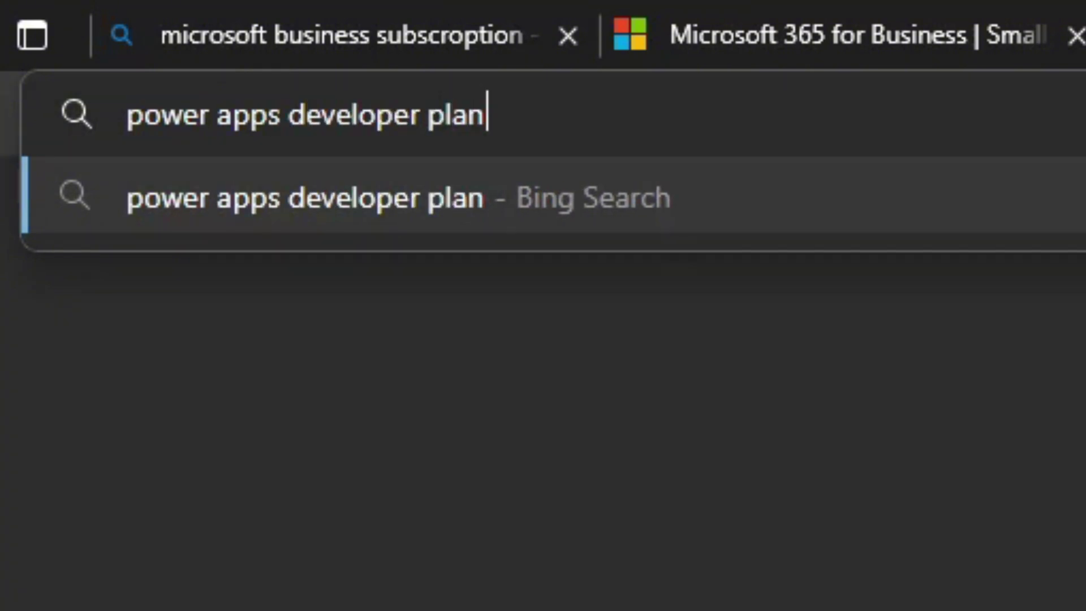
{"action": "key", "text": "Return"}
{"action": "scroll", "coordinate": [647, 211], "scroll_direction": "down", "scroll_amount": 4}
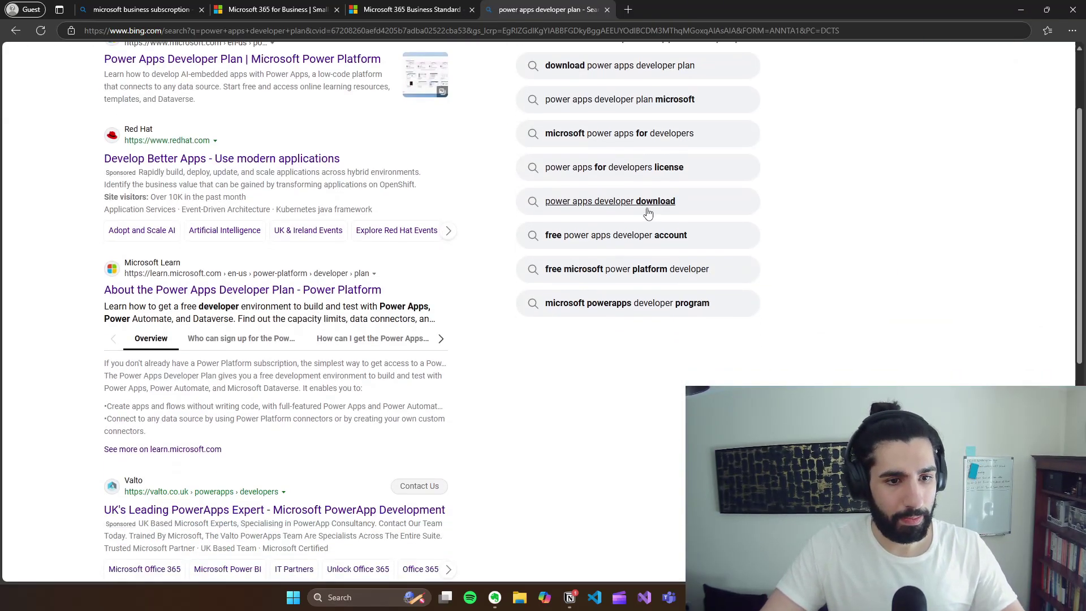
{"action": "scroll", "coordinate": [356, 198], "scroll_direction": "down", "scroll_amount": 5}
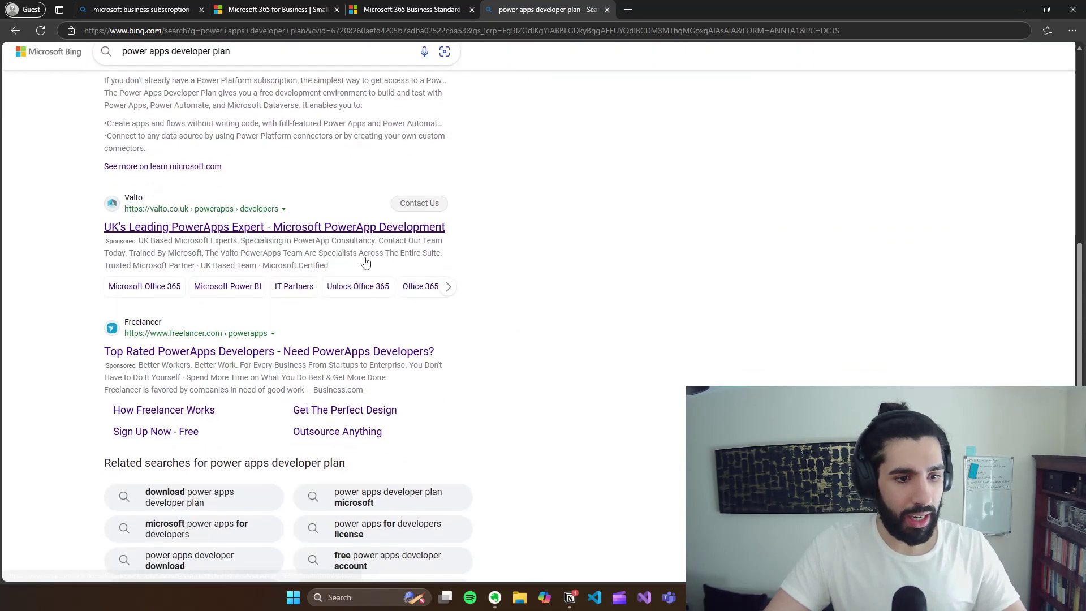
{"action": "scroll", "coordinate": [365, 263], "scroll_direction": "up", "scroll_amount": 10}
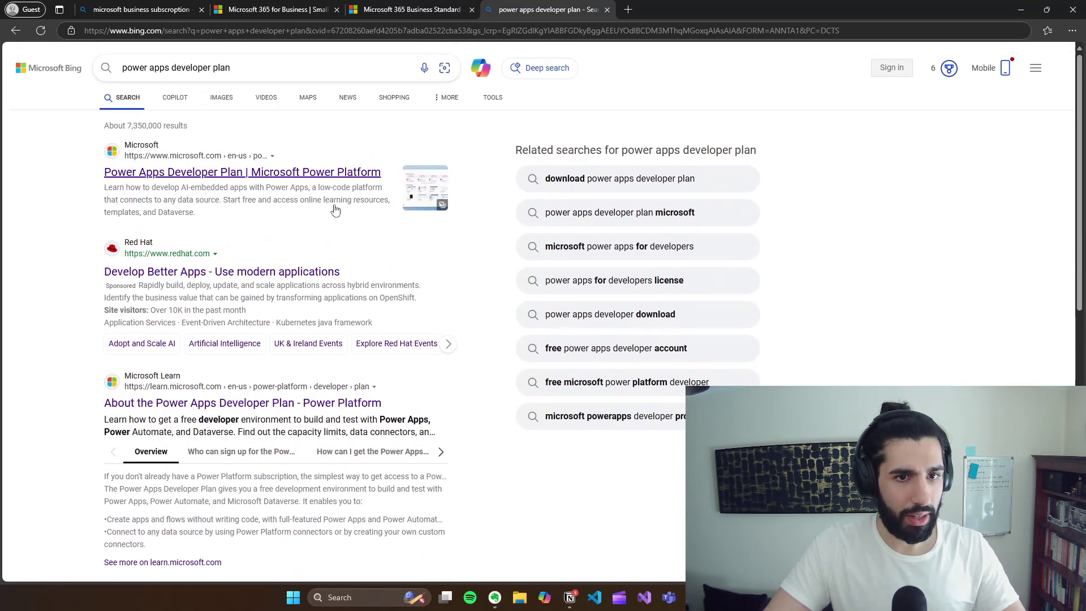
{"action": "left_click", "coordinate": [325, 186]}
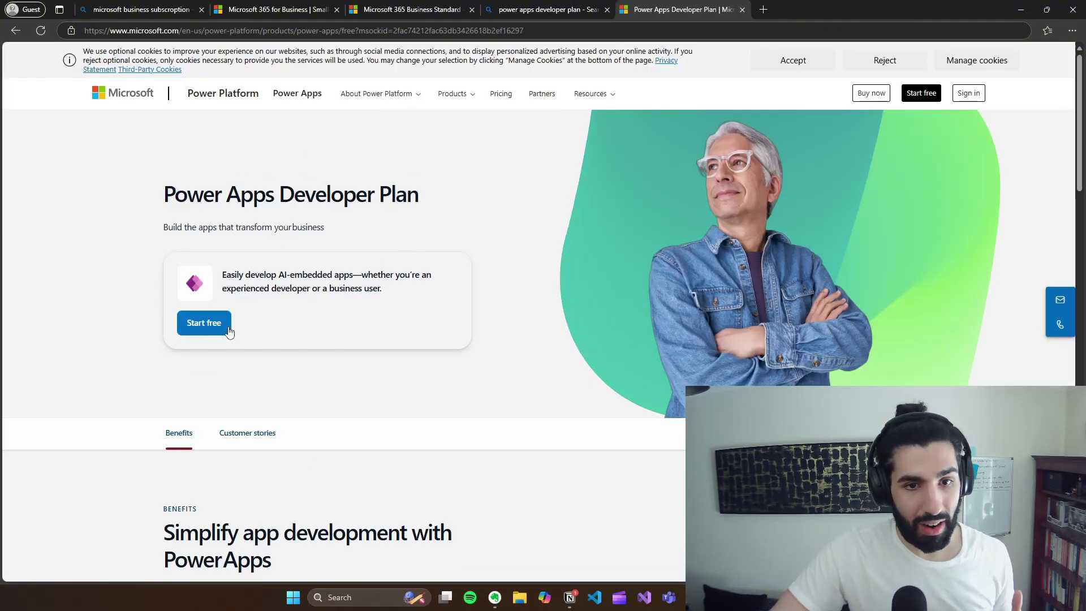
Step: Start the free Developer Plan sign-up, then go to Power Apps home in the Work profile window
{"action": "left_click", "coordinate": [226, 323]}
{"action": "left_click", "coordinate": [649, 294]}
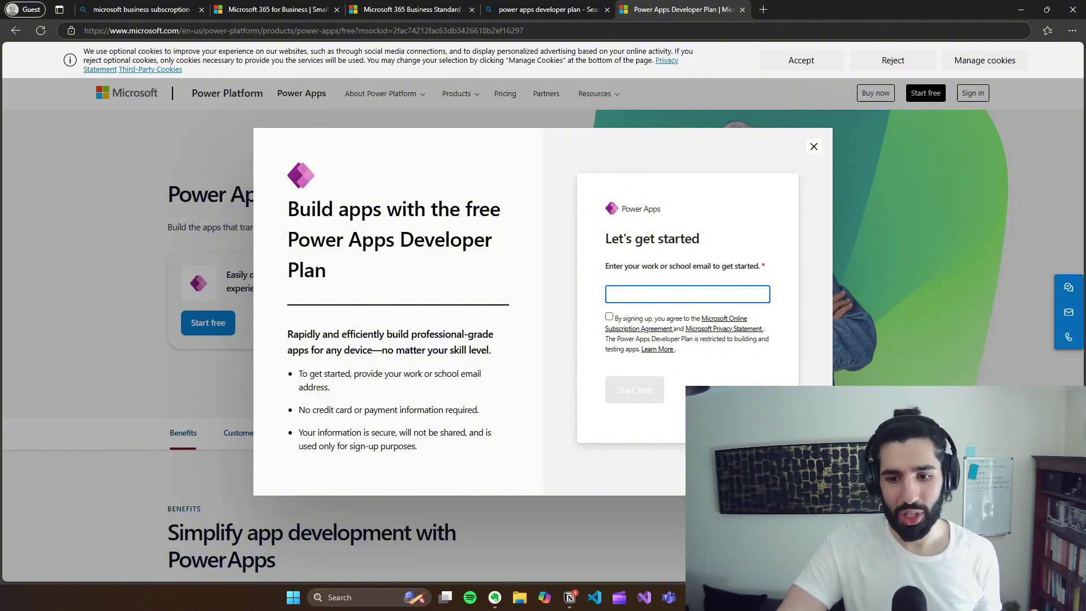
{"action": "key", "text": "alt+Tab"}
{"action": "left_click", "coordinate": [226, 9]}
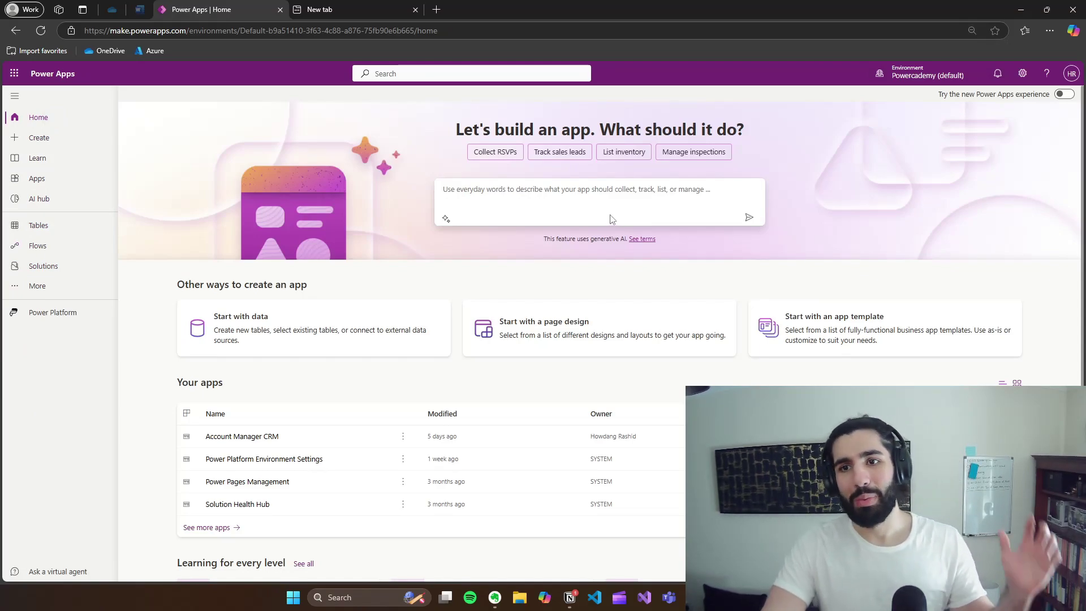
Step: Open the environment picker listing Powercademy (default), Development, Production and UAT
{"action": "left_click", "coordinate": [916, 64]}
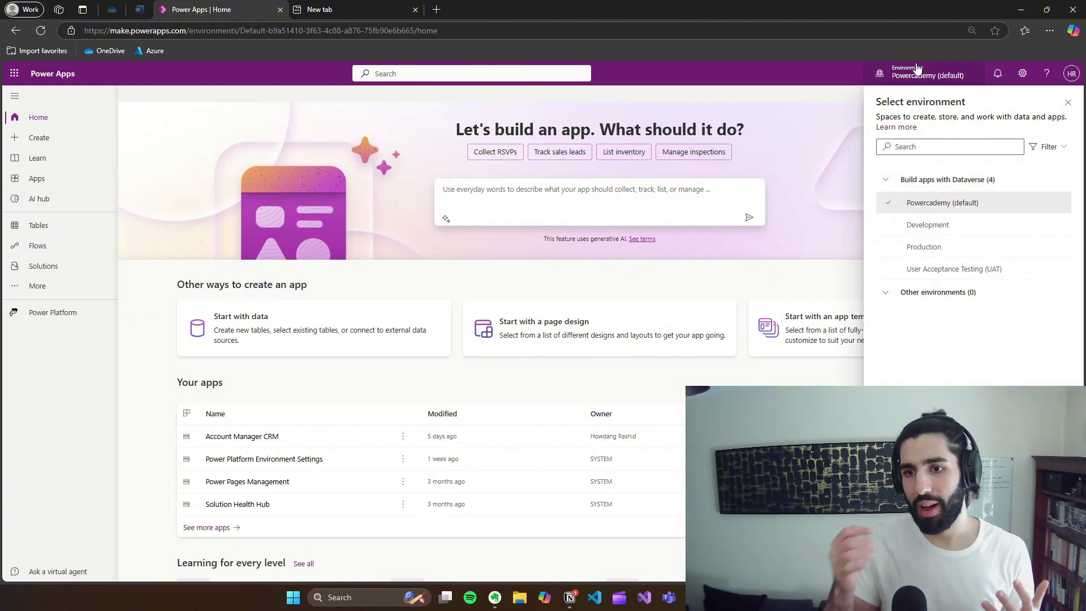